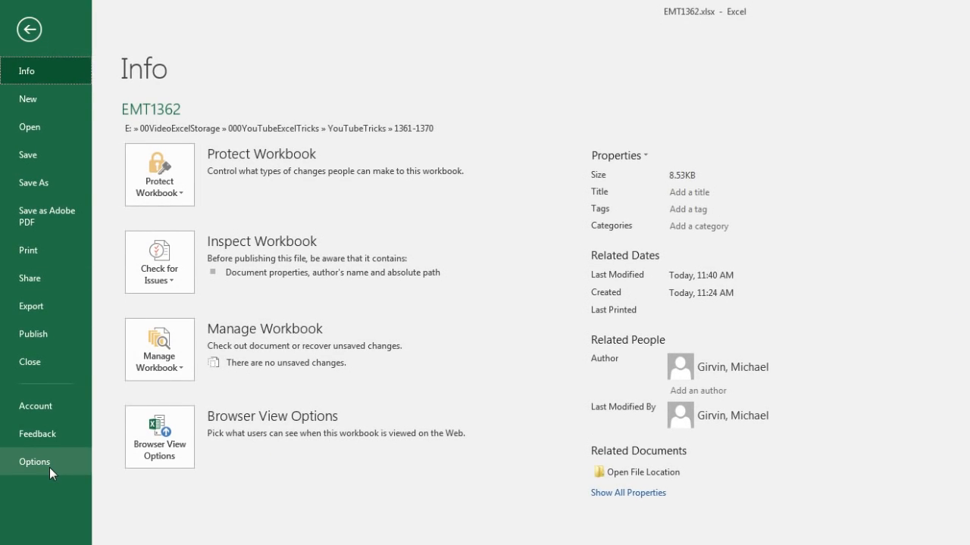
# - Enable the Microsoft Power View for Excel COM add-in from Options > Add-ins and confirm
pyautogui.click(50, 467)
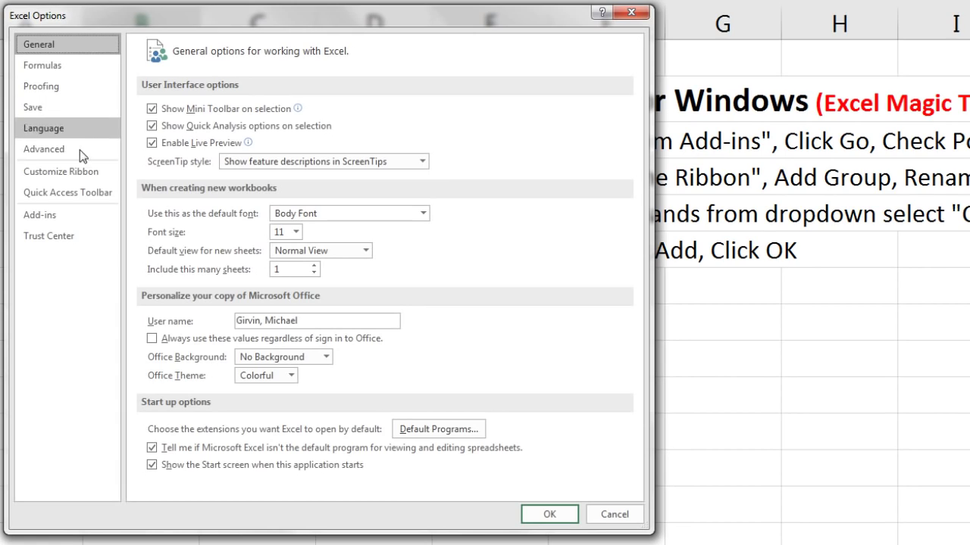
pyautogui.click(52, 214)
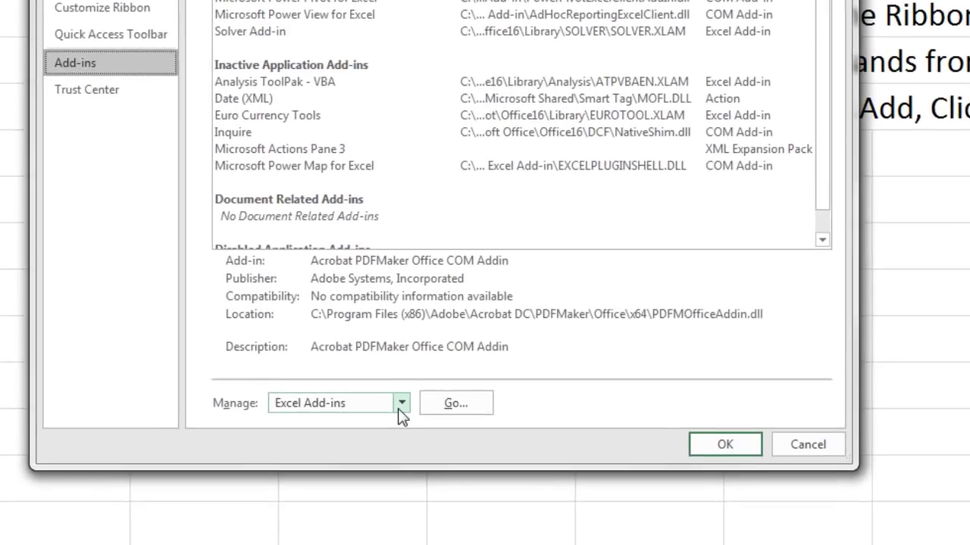
pyautogui.click(401, 403)
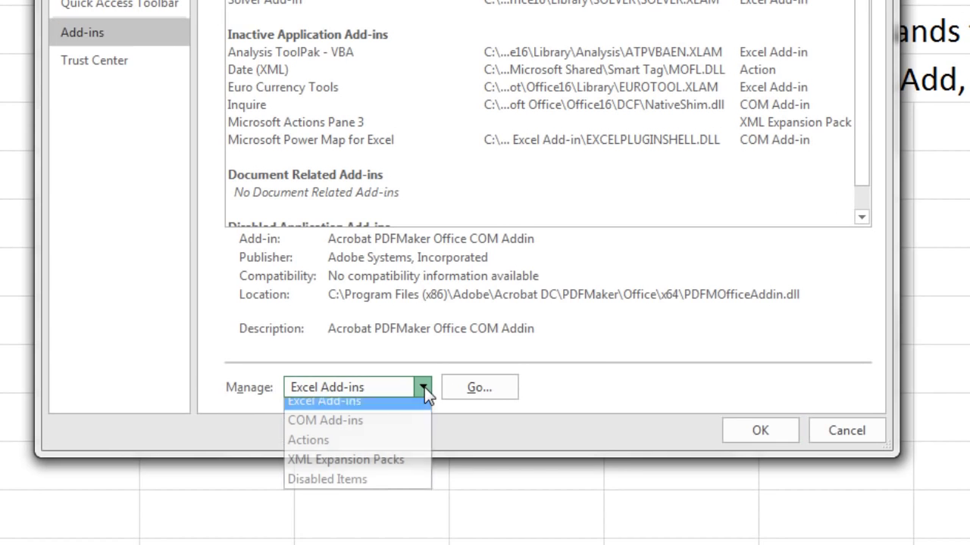
pyautogui.click(382, 430)
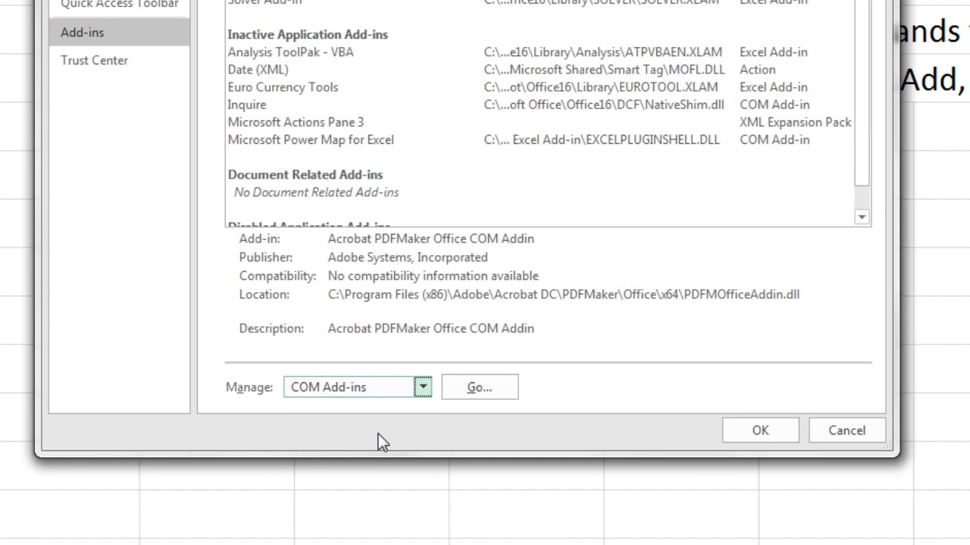
pyautogui.click(480, 387)
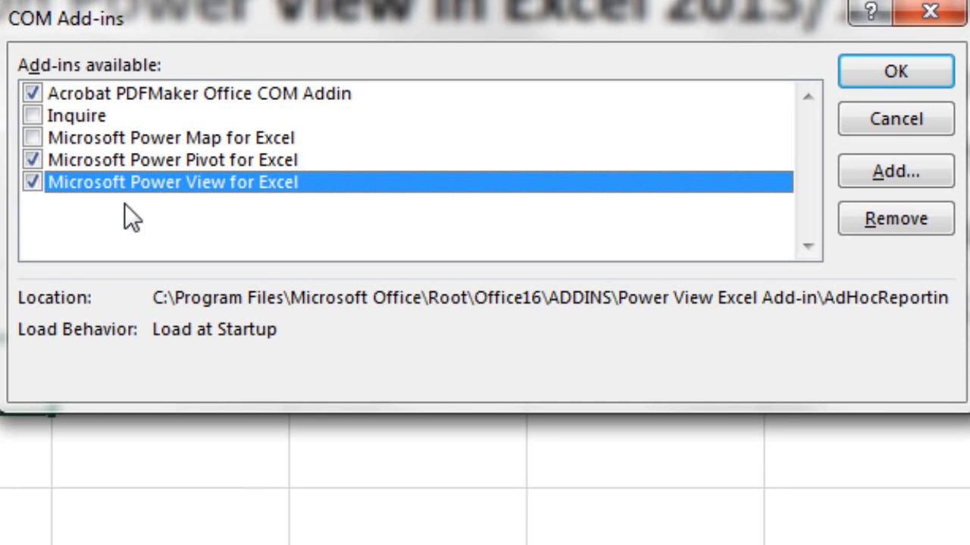
pyautogui.click(885, 73)
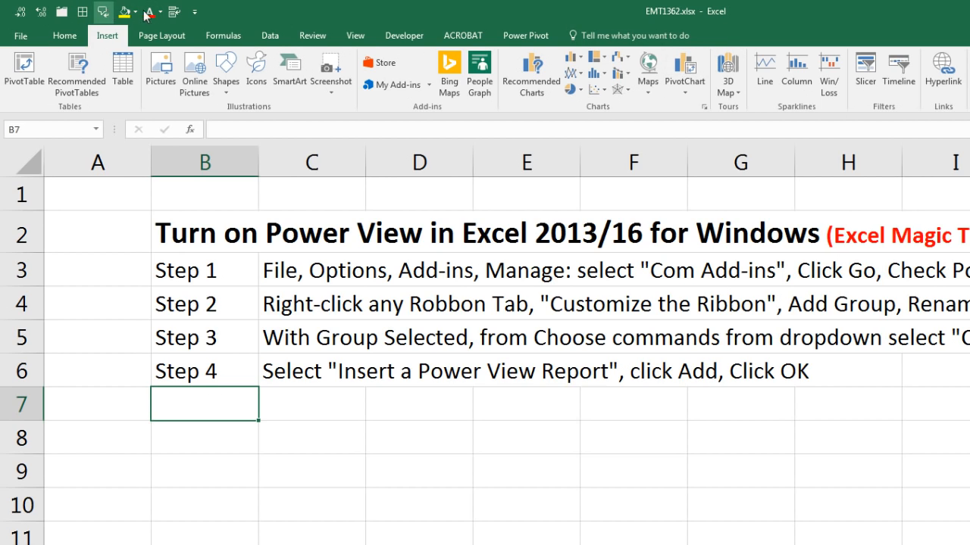
# - Reach the Customize the Ribbon settings from the Insert tab's context menu
pyautogui.rightClick(109, 44)
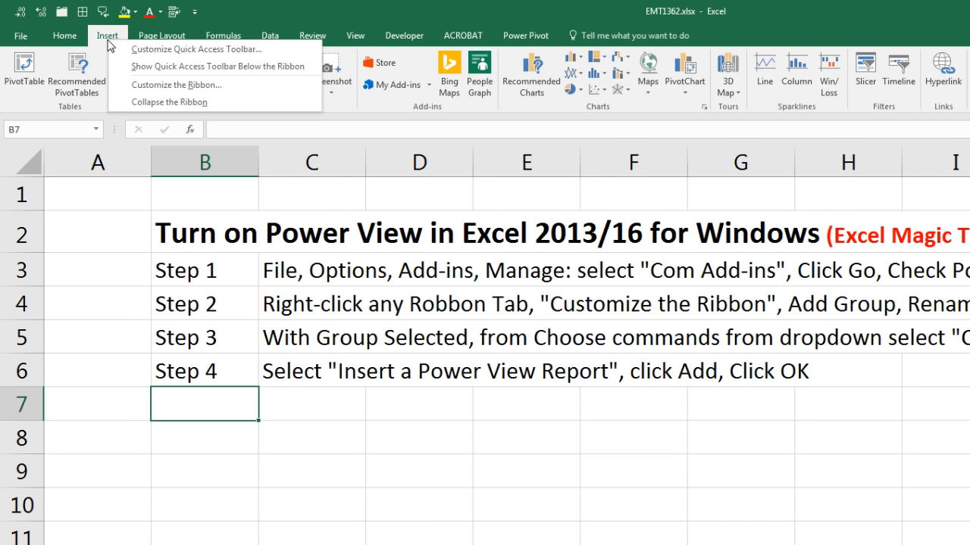
pyautogui.click(175, 84)
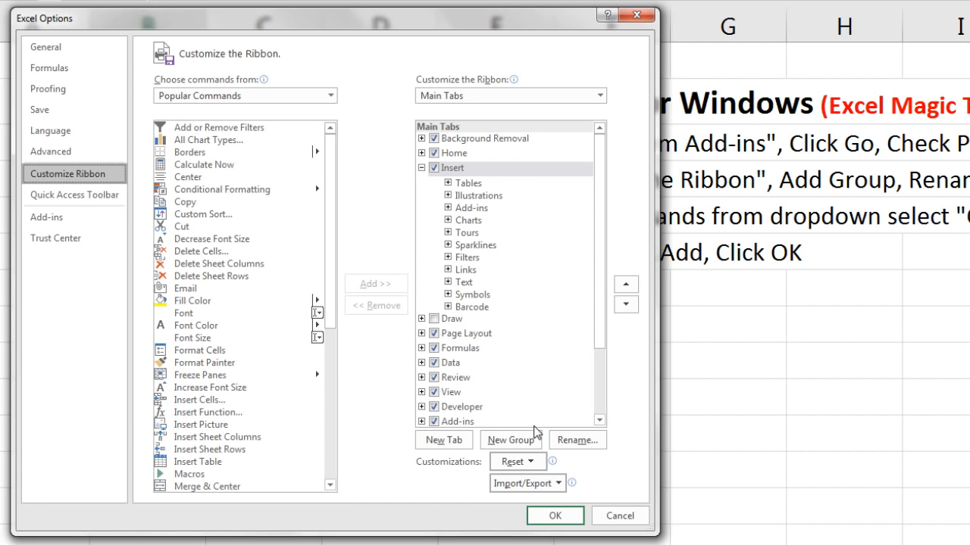
# - Add a new custom group under Insert and rename it 'Power View'
pyautogui.click(511, 440)
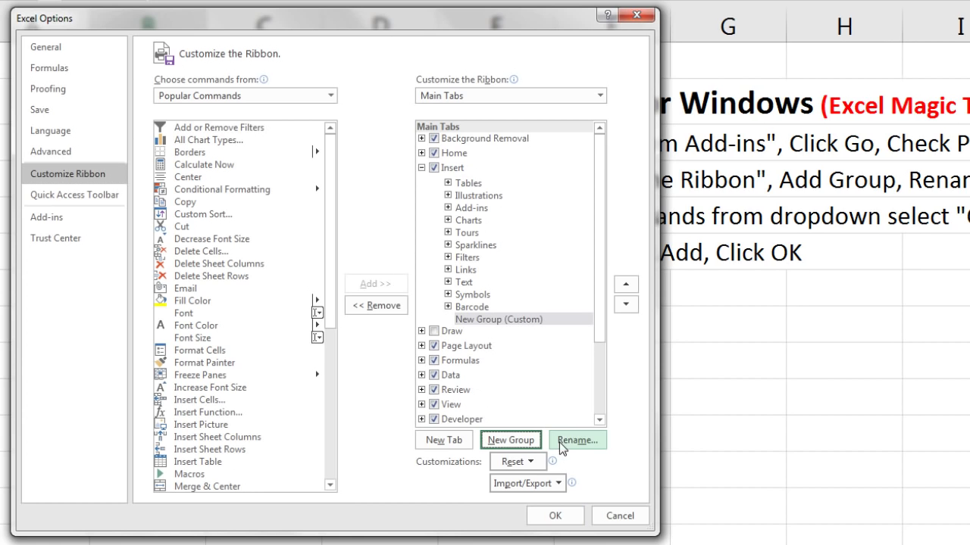
pyautogui.click(575, 440)
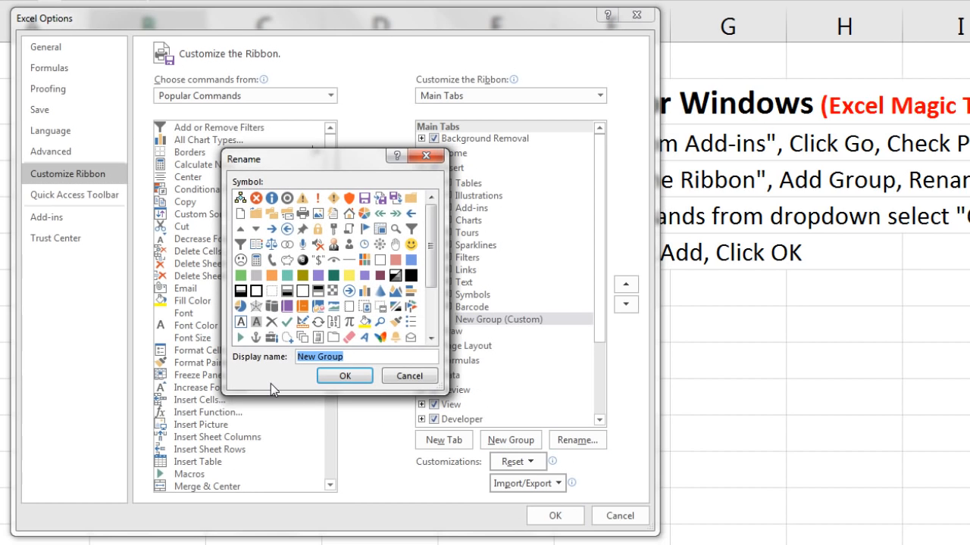
pyautogui.write('Power View')
pyautogui.click(345, 380)
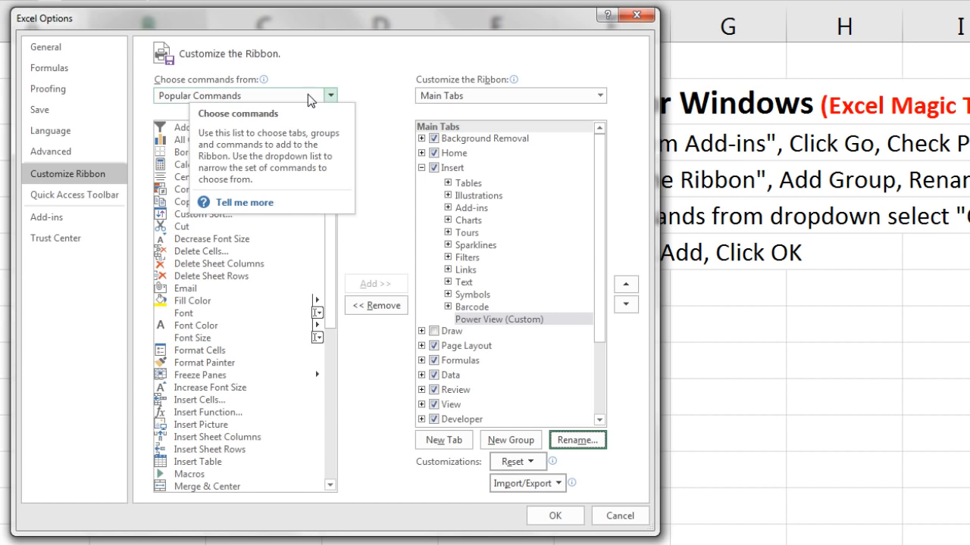
# - Add Insert a Power View Report from Commands Not in the Ribbon to the Power View group and apply
pyautogui.click(330, 95)
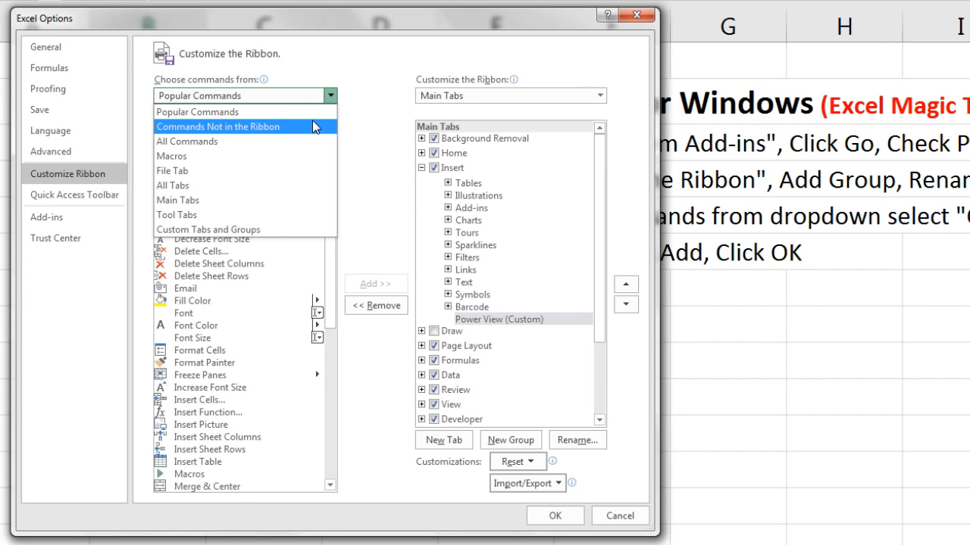
pyautogui.click(312, 126)
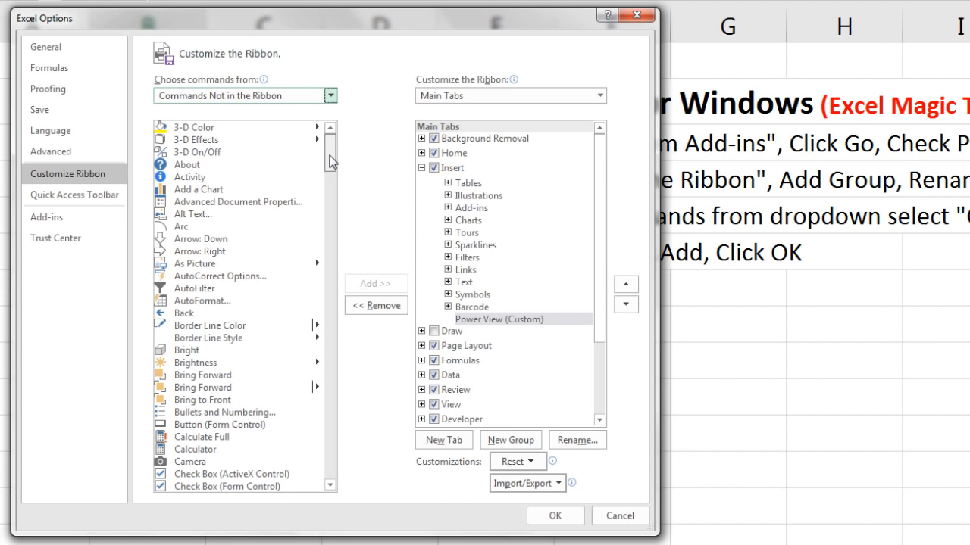
pyautogui.moveTo(329, 155); pyautogui.dragTo(335, 277)
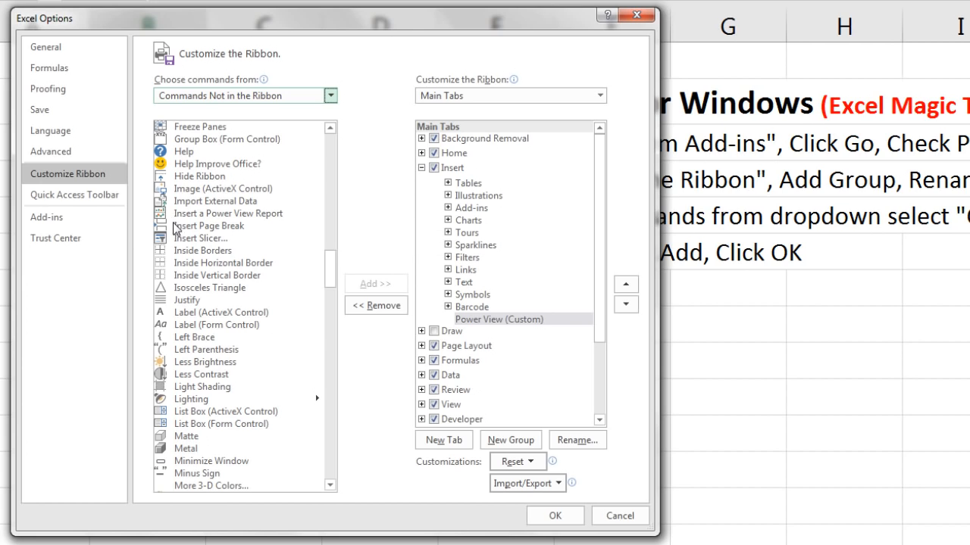
pyautogui.click(237, 214)
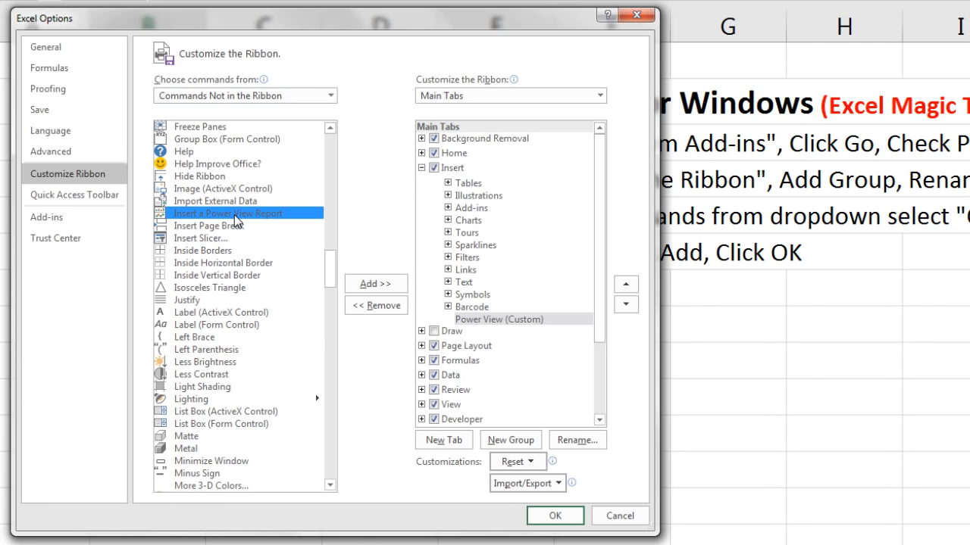
pyautogui.click(376, 283)
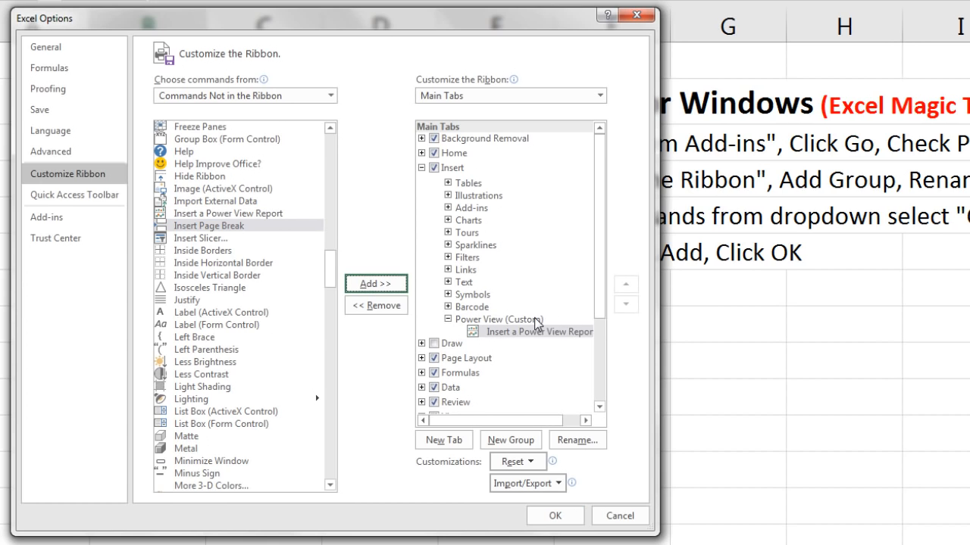
pyautogui.click(556, 516)
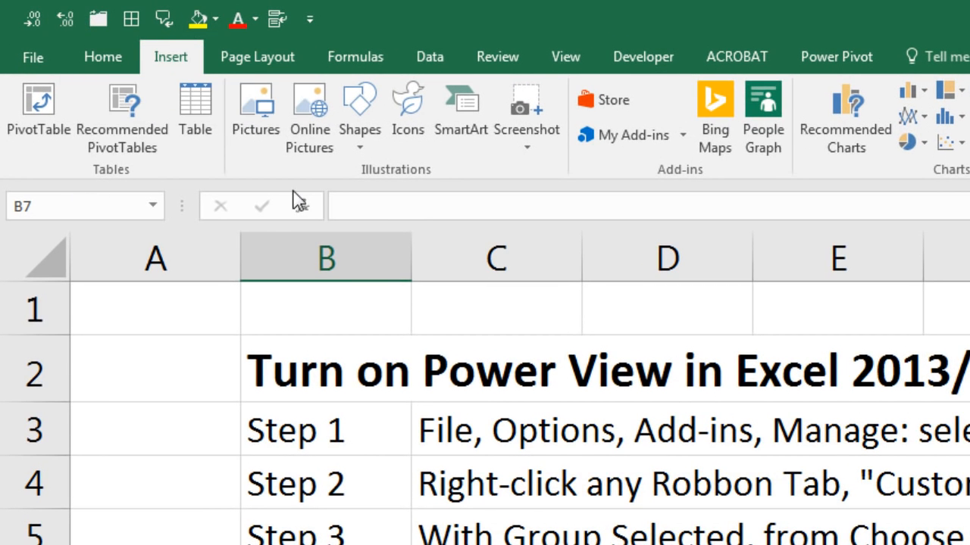
# - Add Insert a Power View Report from Commands Not in the Ribbon to the Quick Access Toolbar and apply
pyautogui.rightClick(94, 19)
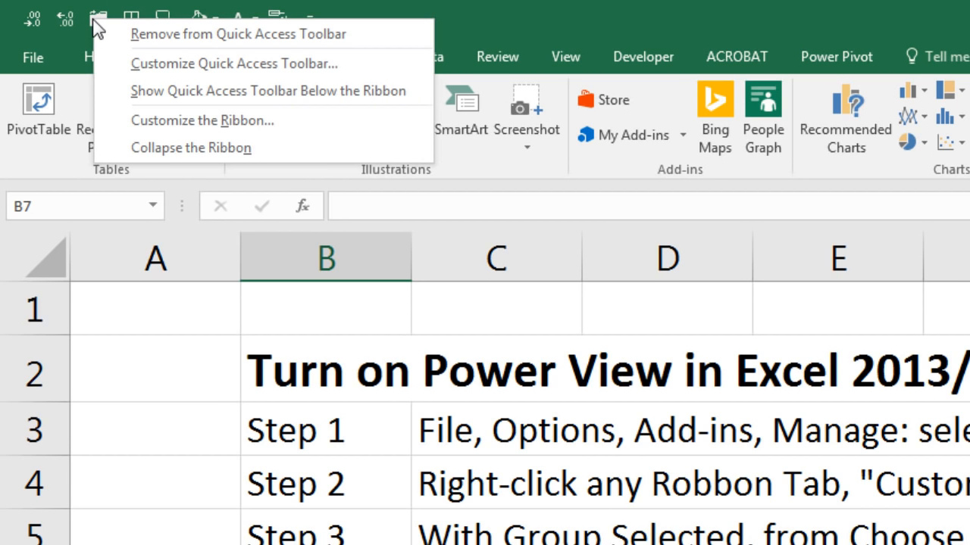
pyautogui.click(131, 68)
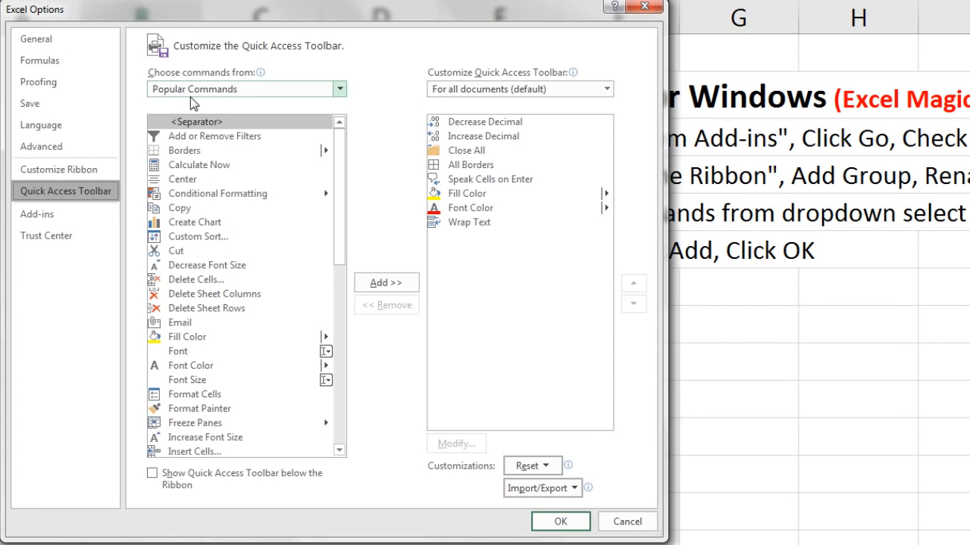
pyautogui.click(191, 91)
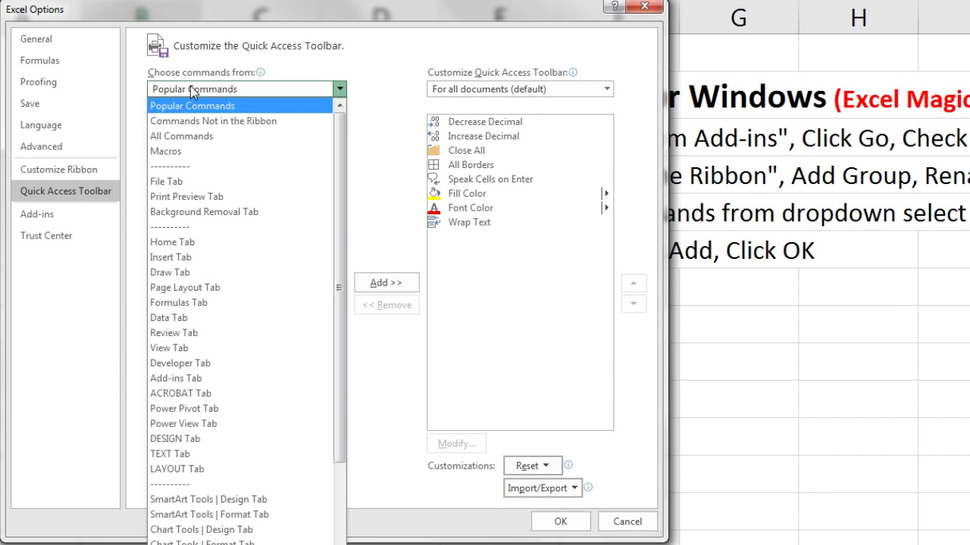
pyautogui.click(212, 121)
pyautogui.moveTo(340, 142)
pyautogui.mouseDown()
pyautogui.moveTo(340, 280)
pyautogui.moveTo(339, 242)
pyautogui.mouseUp()
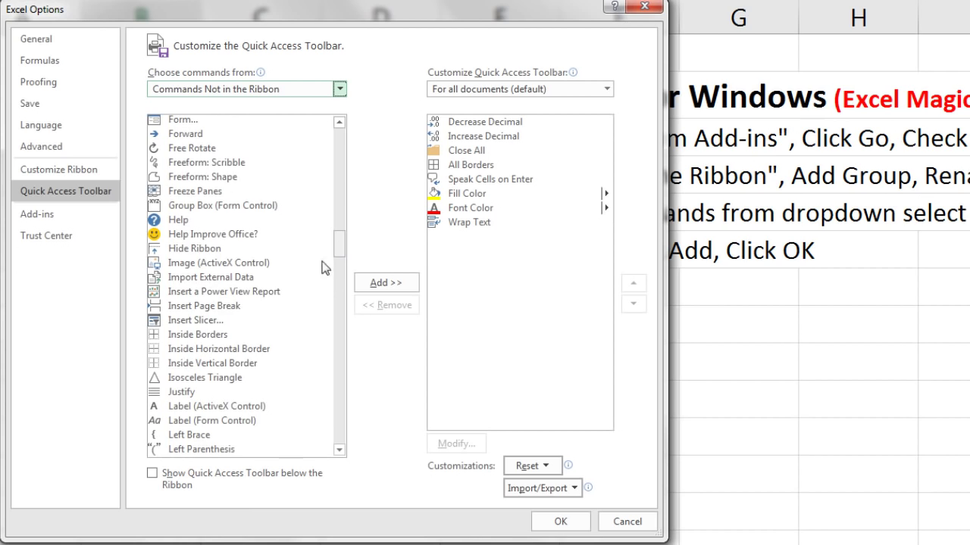
pyautogui.click(222, 292)
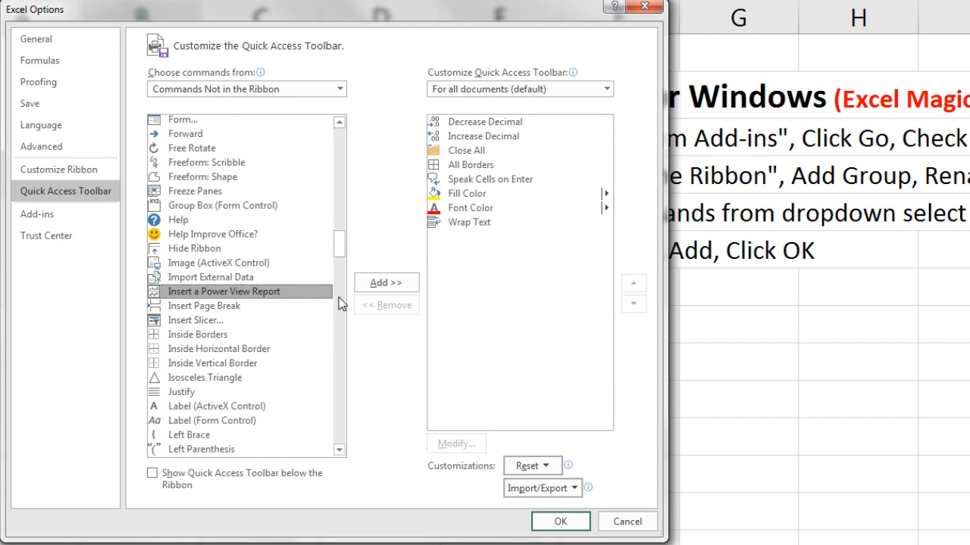
pyautogui.click(386, 283)
pyautogui.click(561, 522)
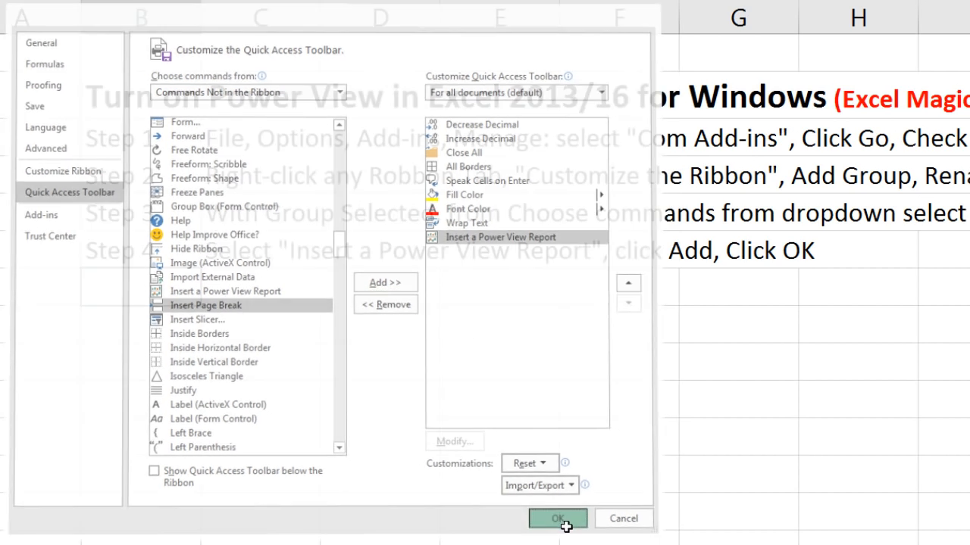